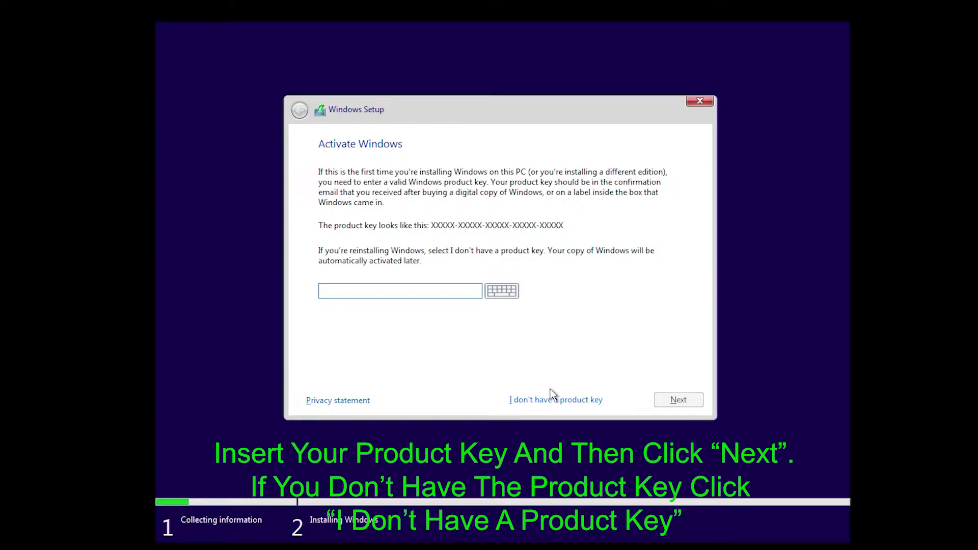
Skip activation by choosing 'I don't have a product key' on the Activate Windows page.
click(574, 401)
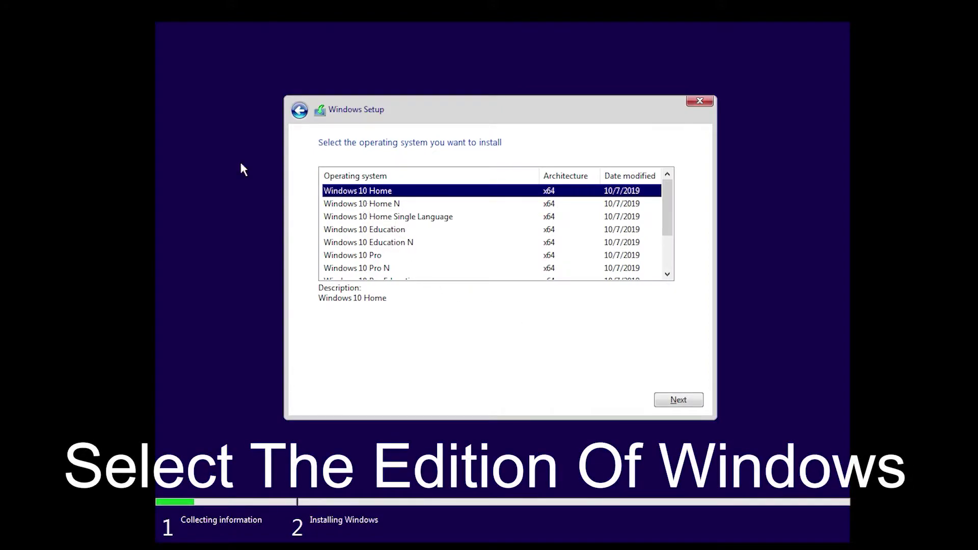
Select Windows 10 Pro in the operating system list and proceed to the licence terms.
scroll(415, 227, down, 2)
scroll(415, 262, up, 2)
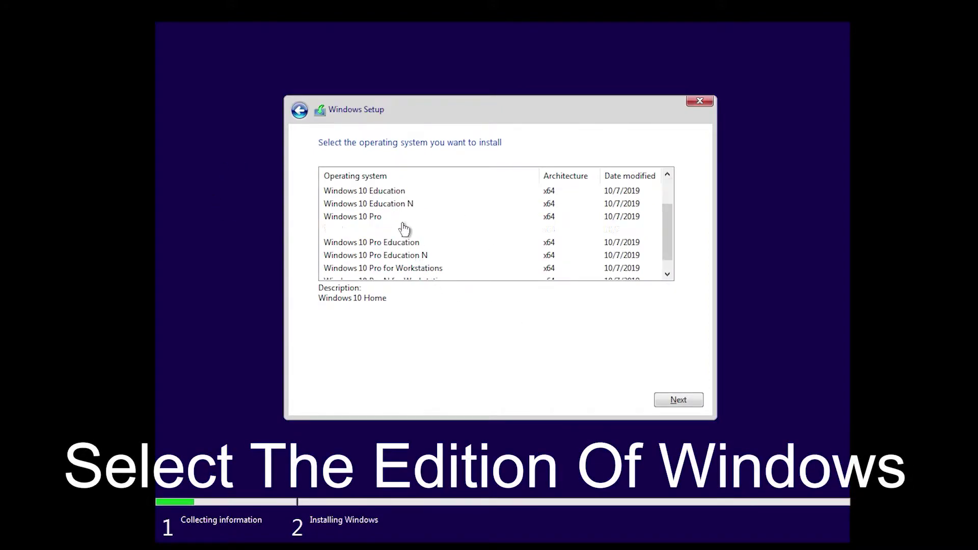
scroll(432, 232, down, 2)
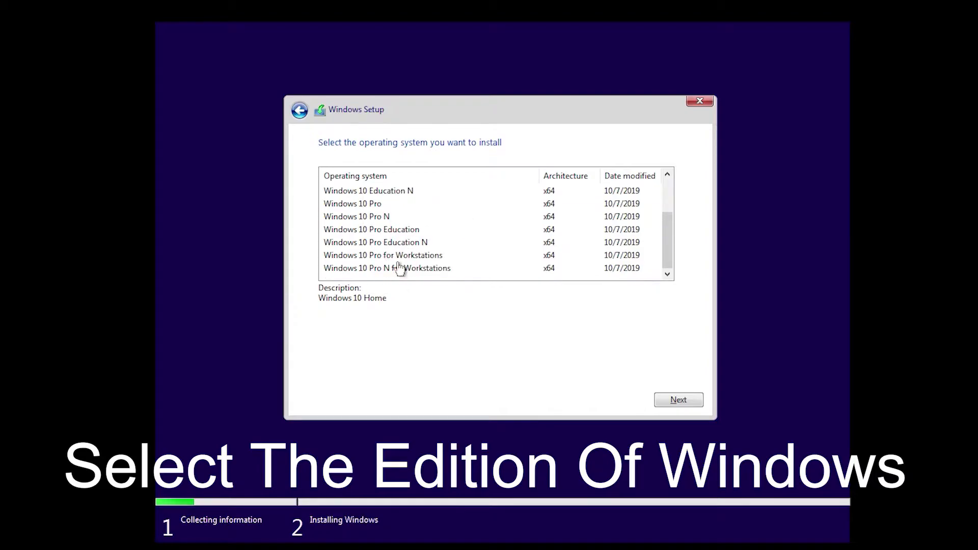
scroll(397, 249, up, 1)
click(358, 244)
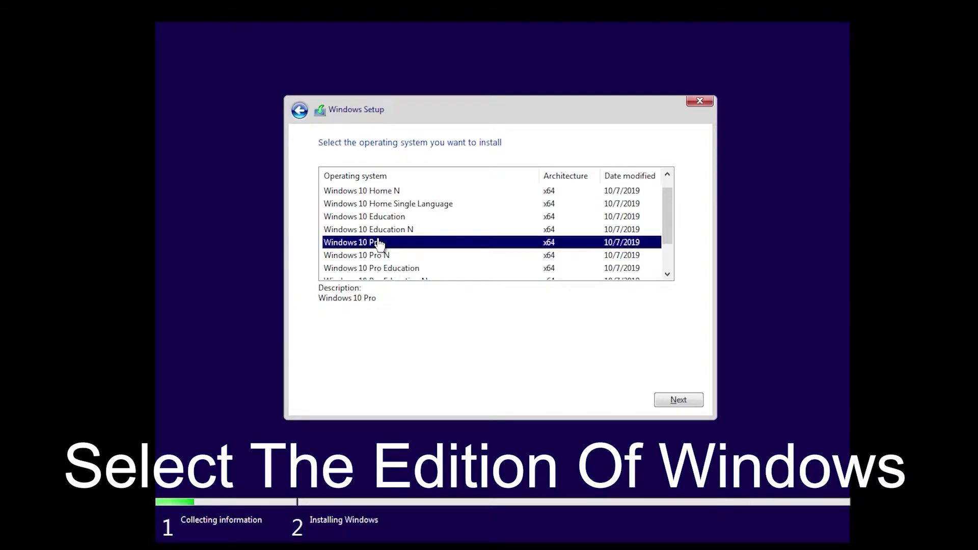
click(671, 402)
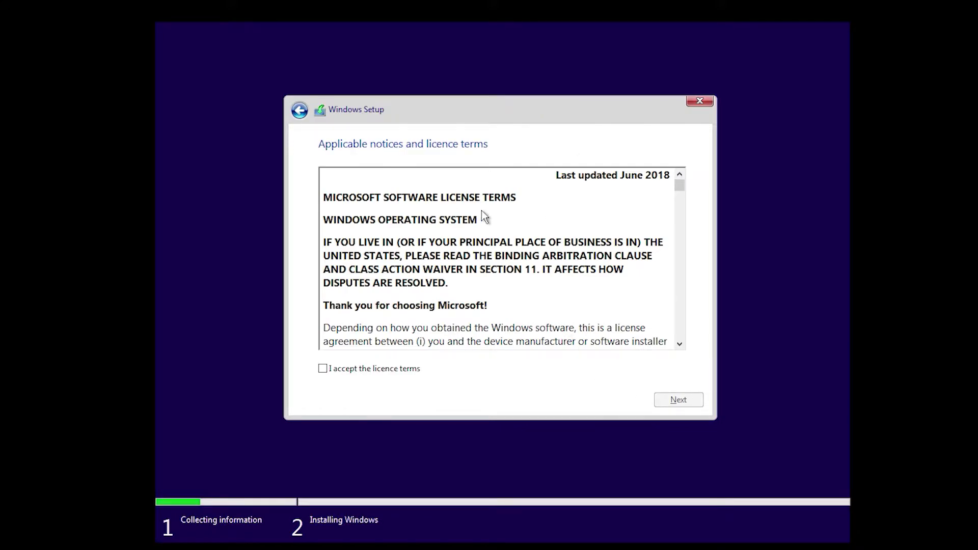
Read through the licence text, tick 'I accept the licence terms', and proceed.
scroll(485, 239, down, 3)
scroll(484, 240, down, 15)
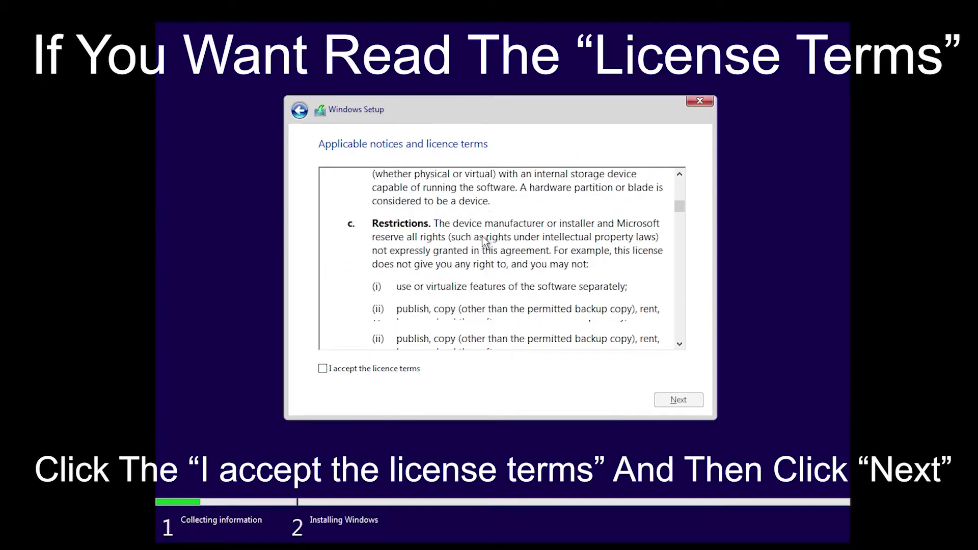
scroll(482, 235, down, 15)
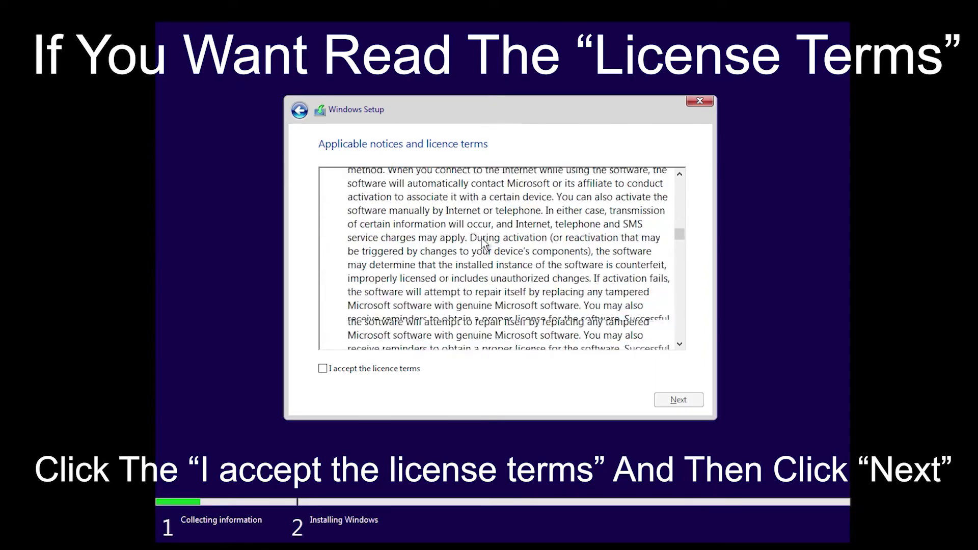
scroll(483, 244, down, 15)
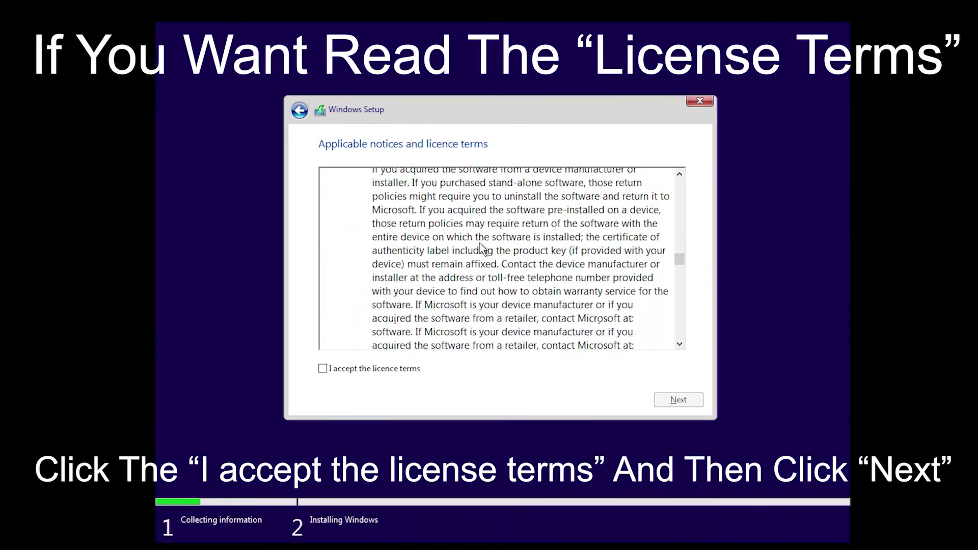
scroll(483, 254, down, 15)
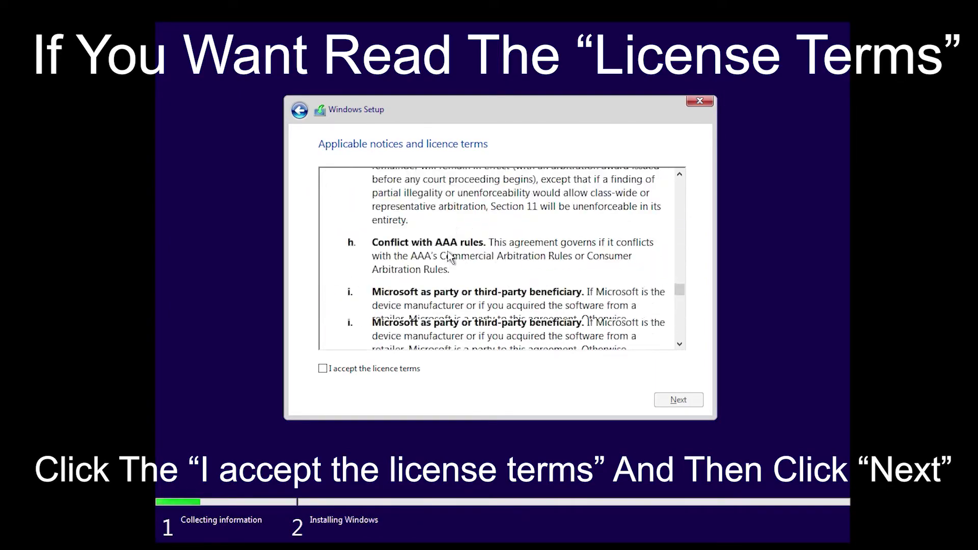
scroll(449, 257, down, 15)
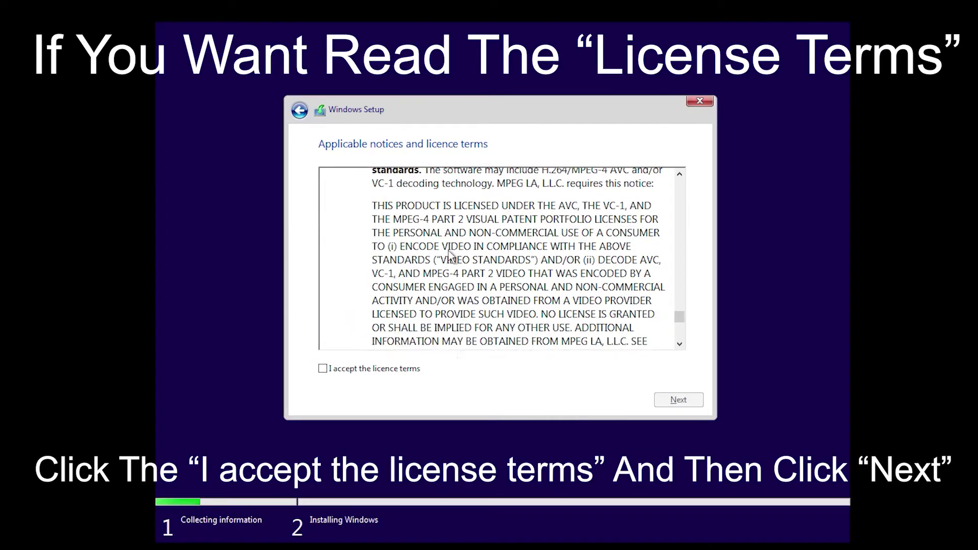
scroll(446, 255, down, 10)
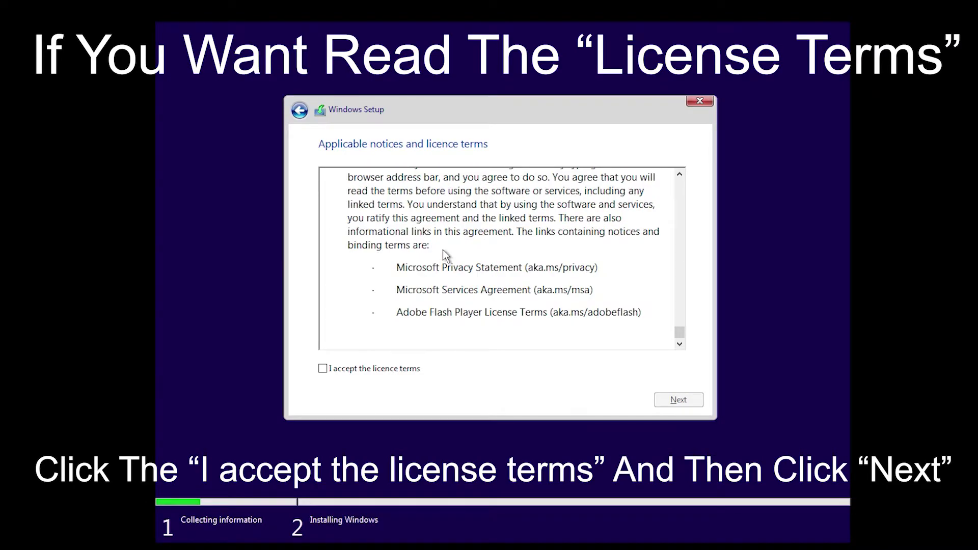
click(333, 368)
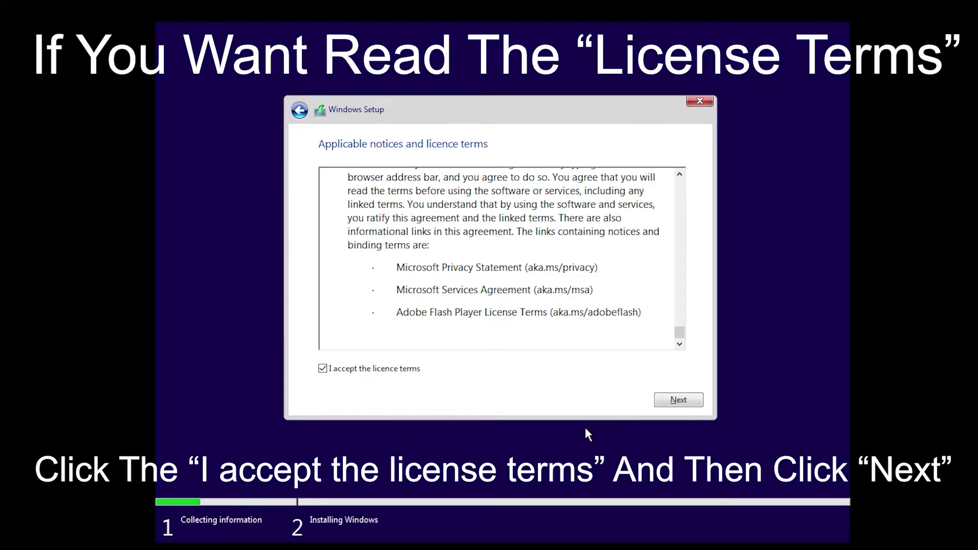
click(687, 401)
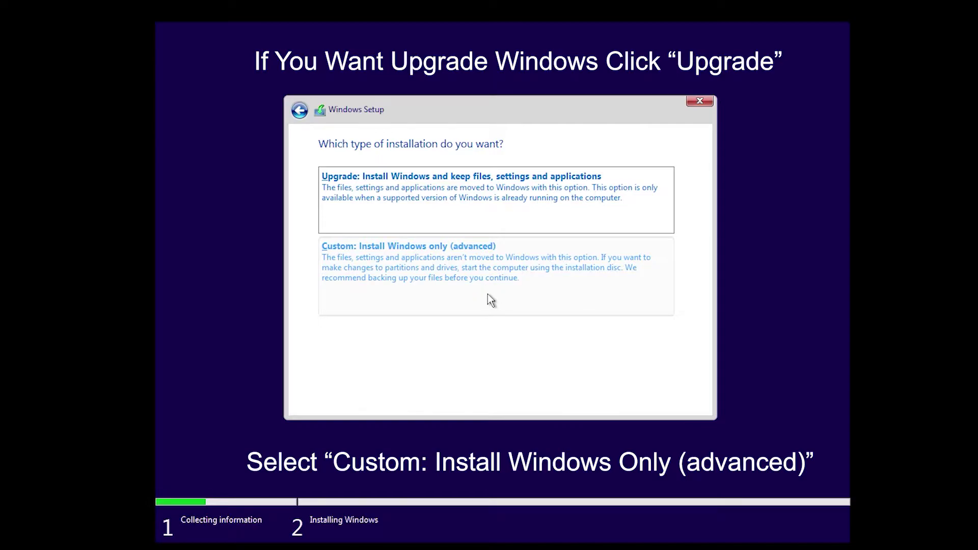
Choose 'Custom: Install Windows only (advanced)' as the installation type.
click(474, 269)
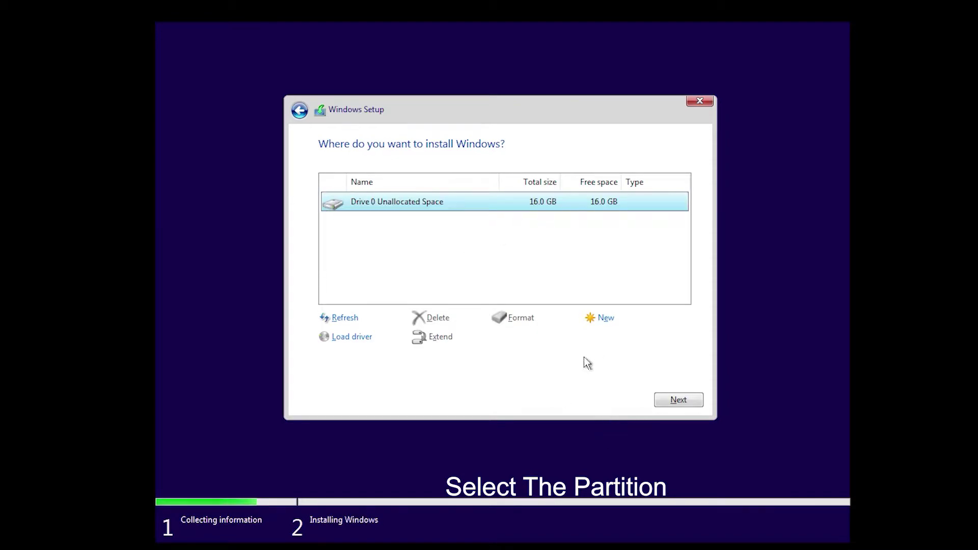
Make a new 16384 MB partition on Drive 0 Unallocated Space and accept the extra system partitions.
click(588, 325)
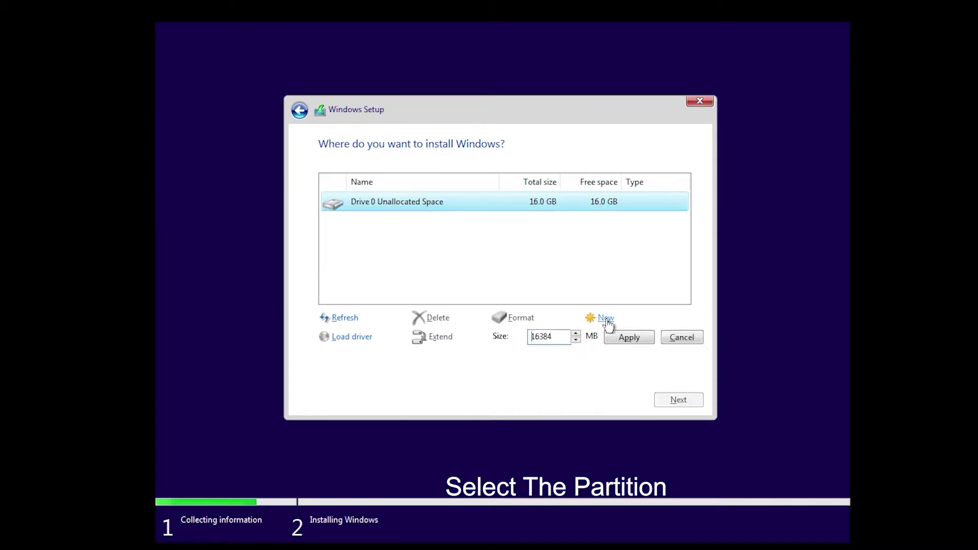
click(648, 339)
click(597, 321)
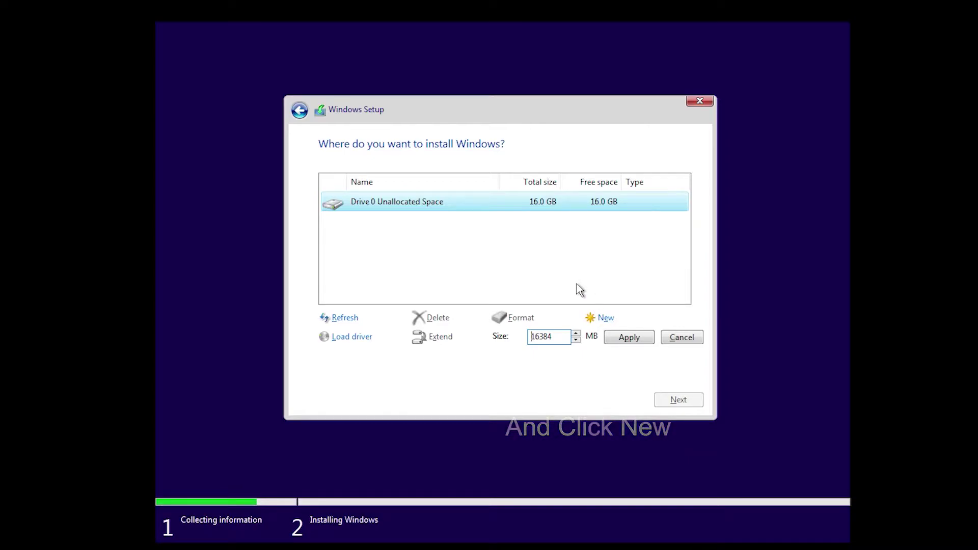
click(620, 341)
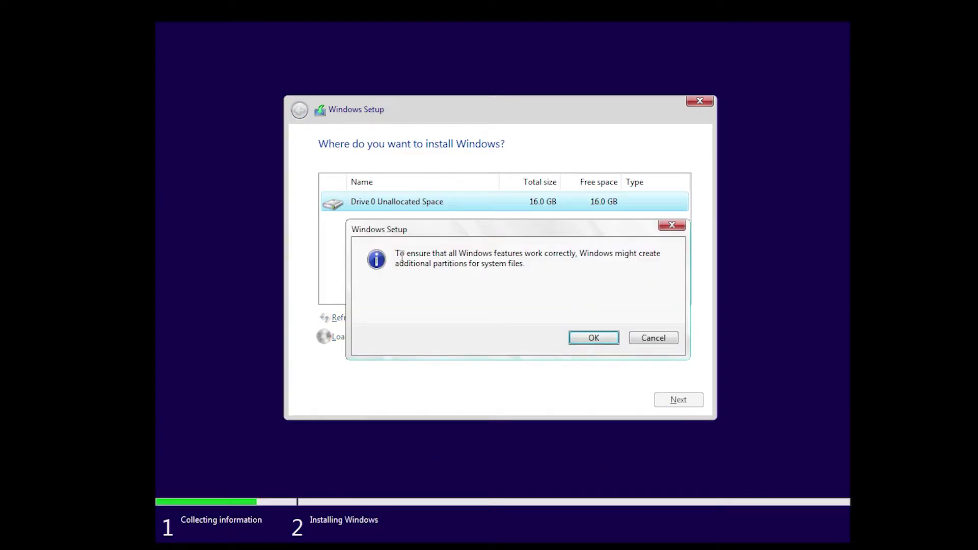
drag(397, 253, 514, 269)
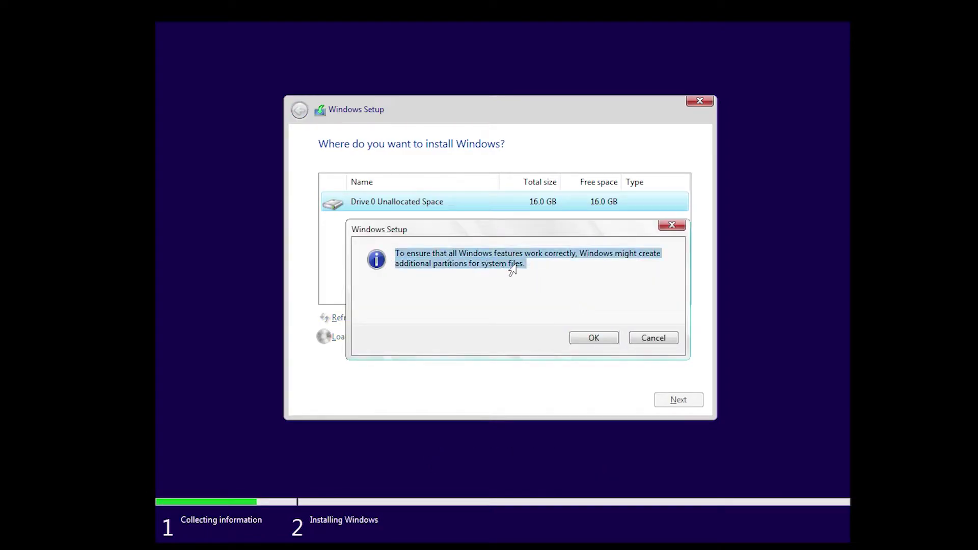
click(581, 340)
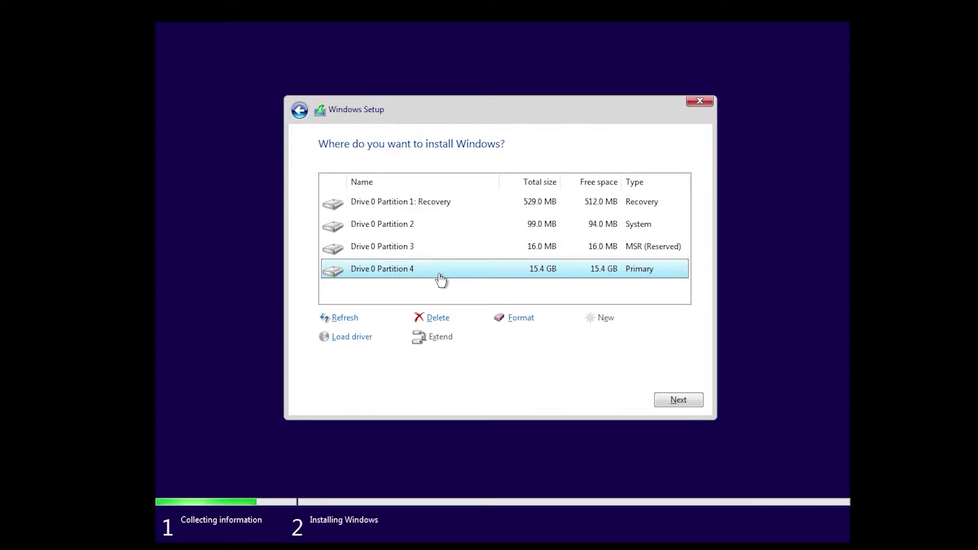
Begin installing Windows onto Drive 0 Partition 4, the 15.4 GB Primary partition.
click(691, 401)
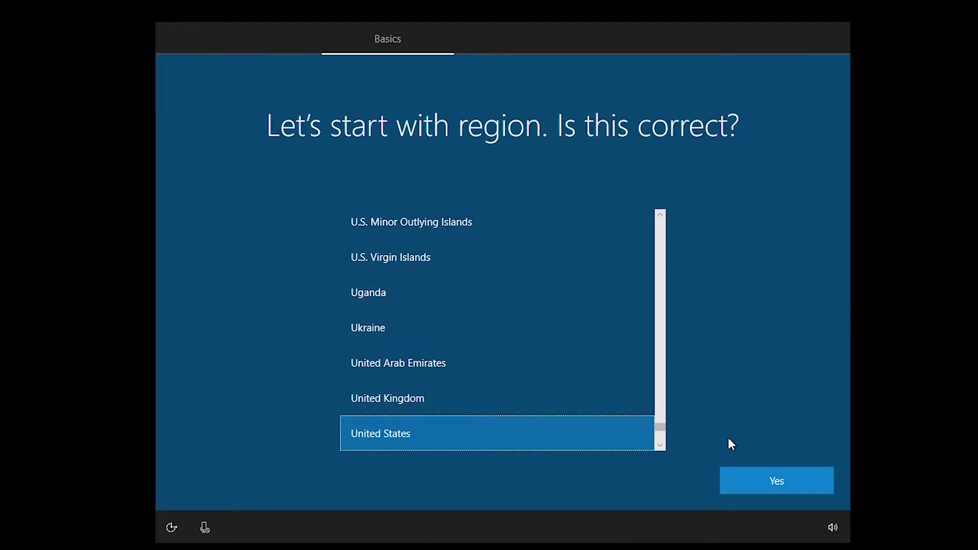
Accept United States as the region, then select and confirm the US keyboard layout.
click(768, 472)
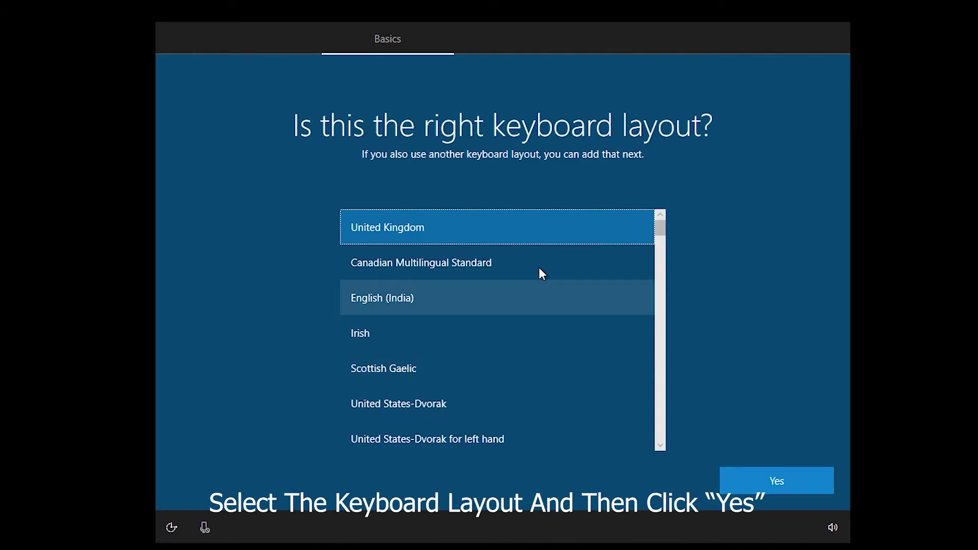
scroll(439, 331, down, 3)
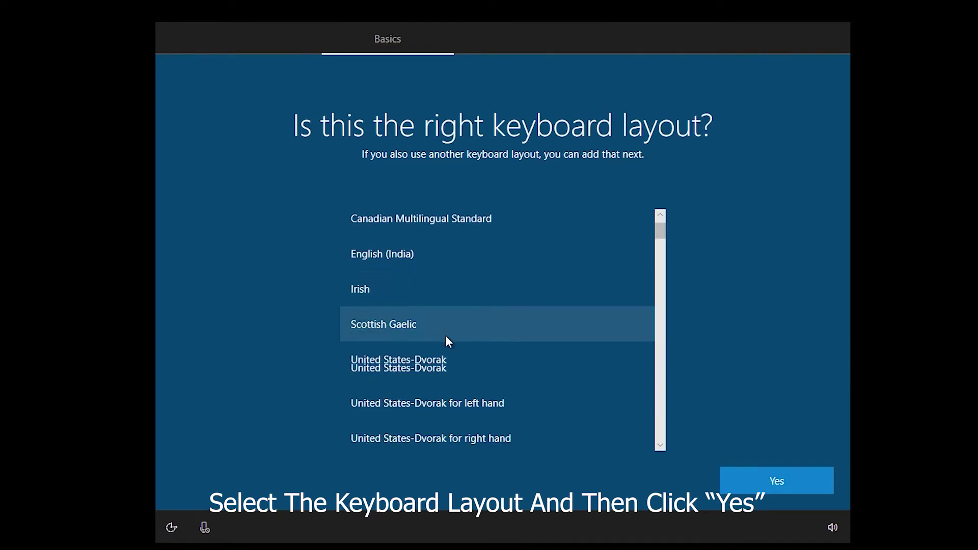
click(464, 431)
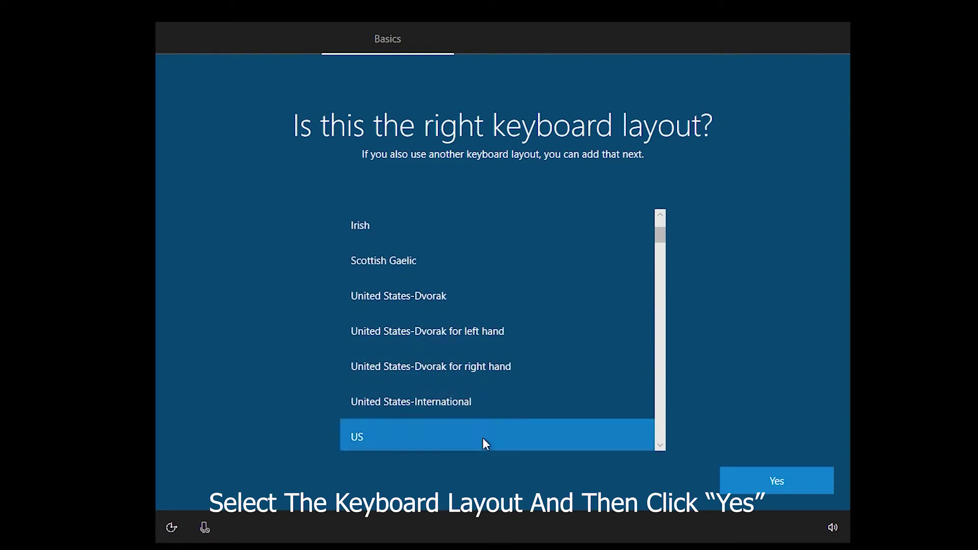
click(793, 480)
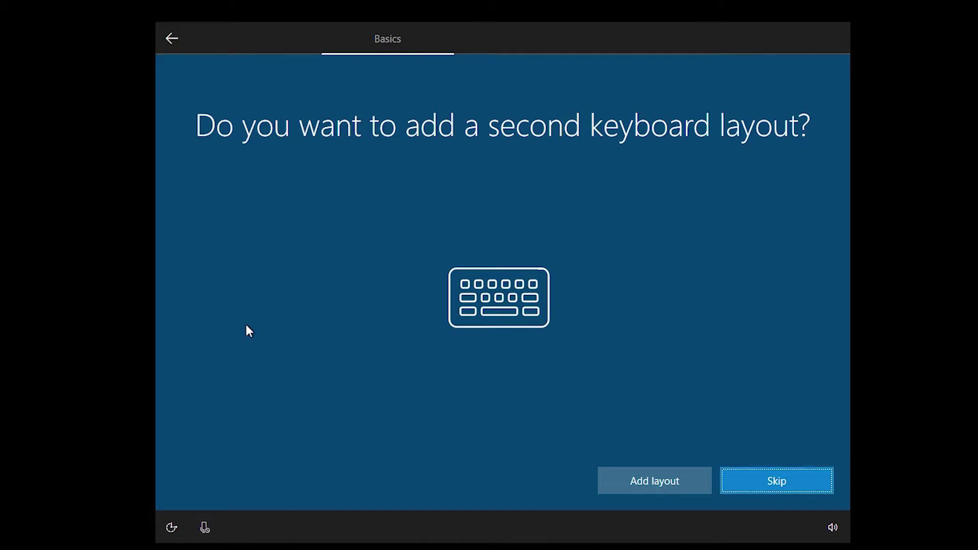
Decline a second keyboard layout by choosing Skip.
click(814, 479)
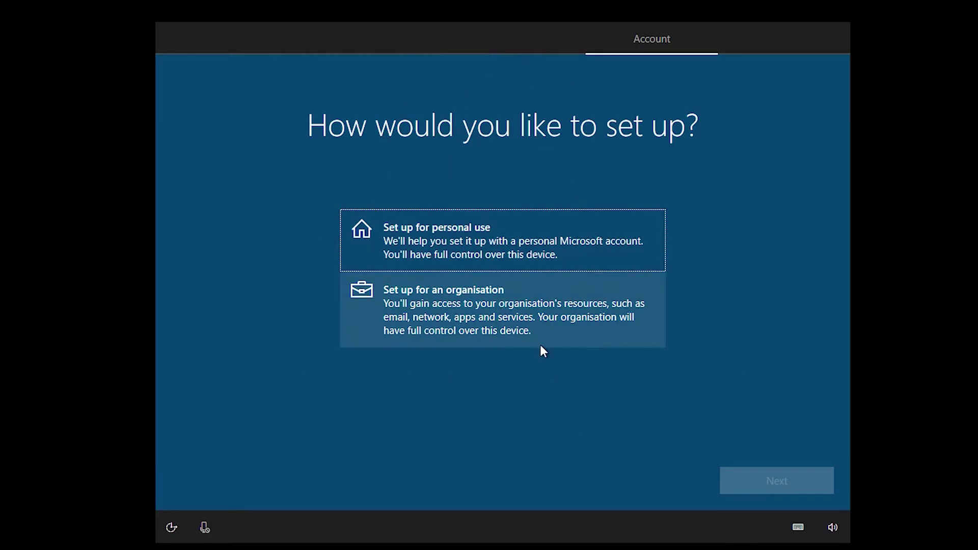
Choose 'Set up for personal use' and proceed to the account step.
click(480, 229)
click(784, 481)
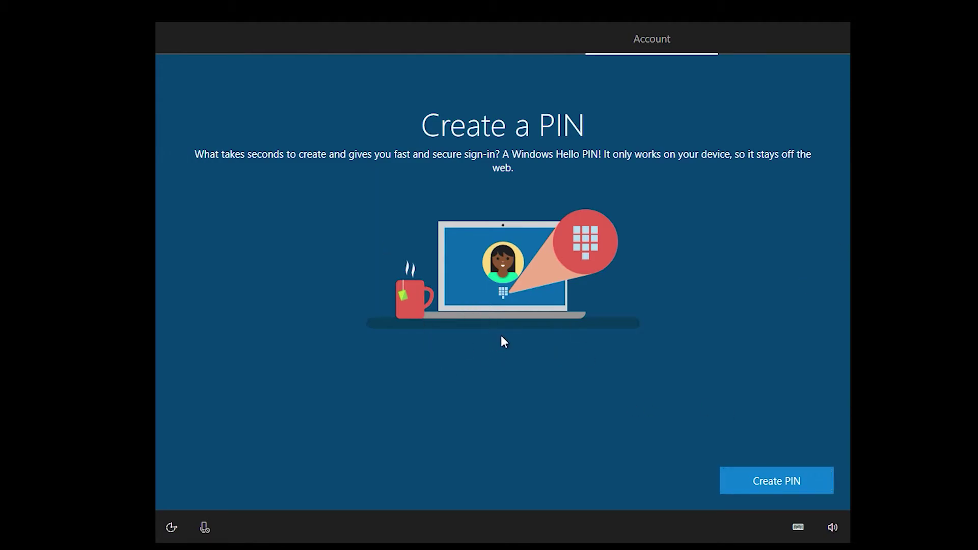
Create a four-digit Windows Hello PIN, entering it in New PIN and Confirm PIN.
click(794, 487)
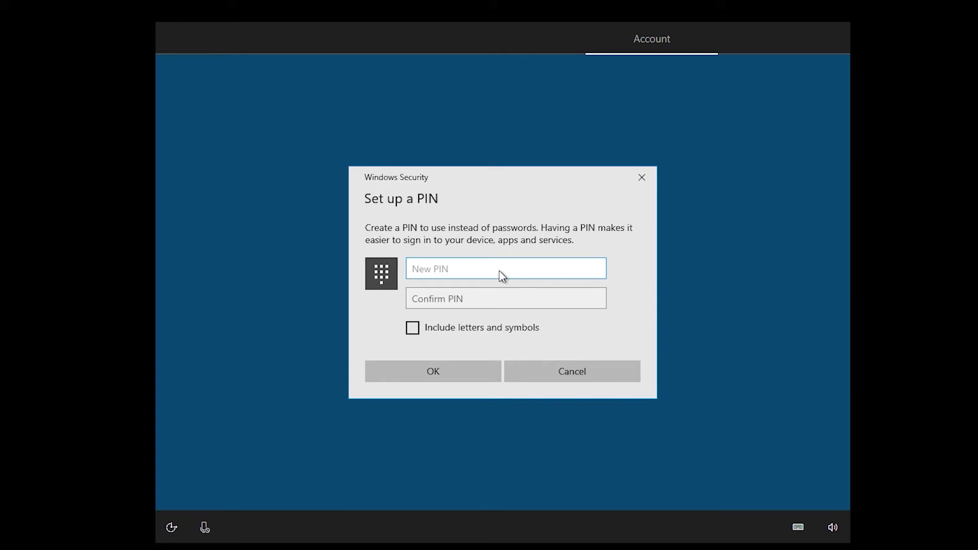
text(1234)
click(509, 299)
text(1234)
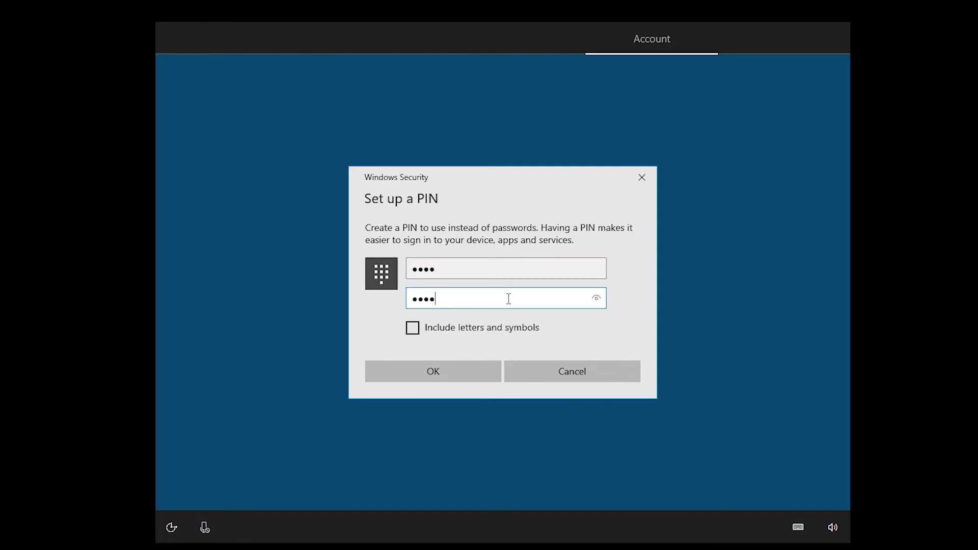
click(443, 379)
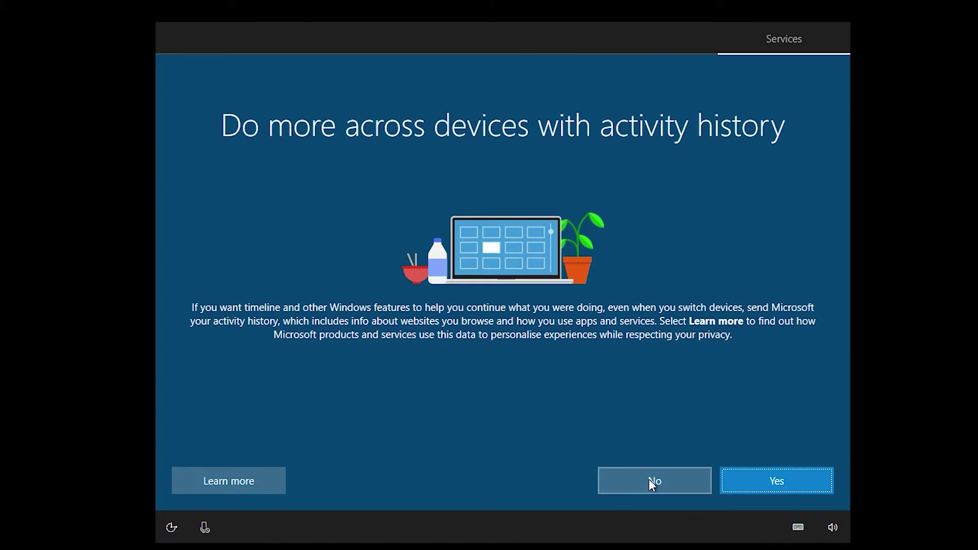
Decline sending activity history and save files only to this PC, without OneDrive backup.
click(662, 481)
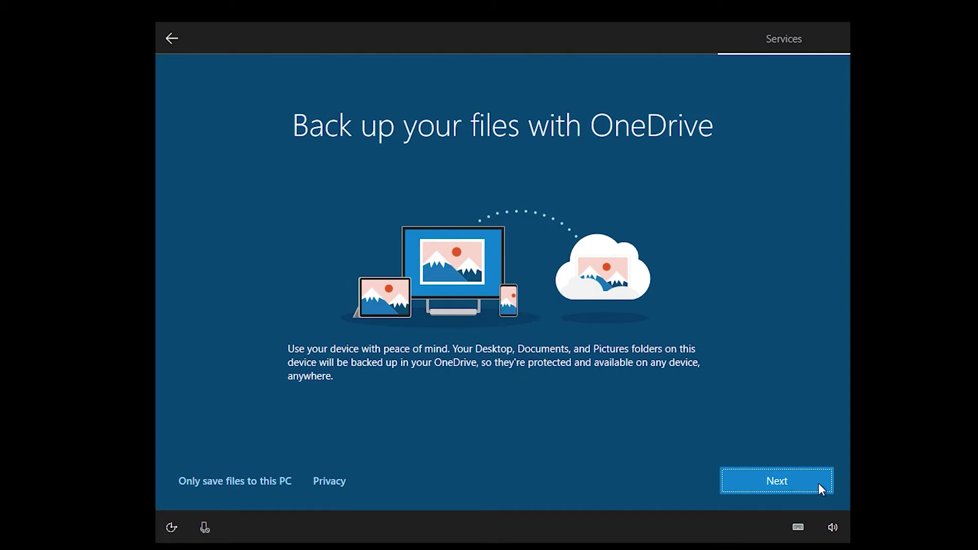
click(246, 485)
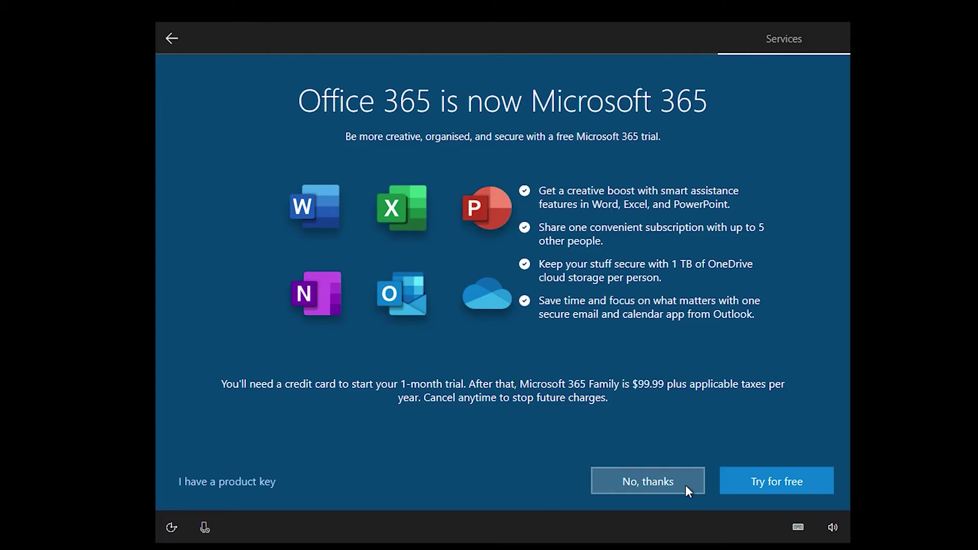
Turn down the free Microsoft 365 trial and decline the Cortana assistant.
click(671, 482)
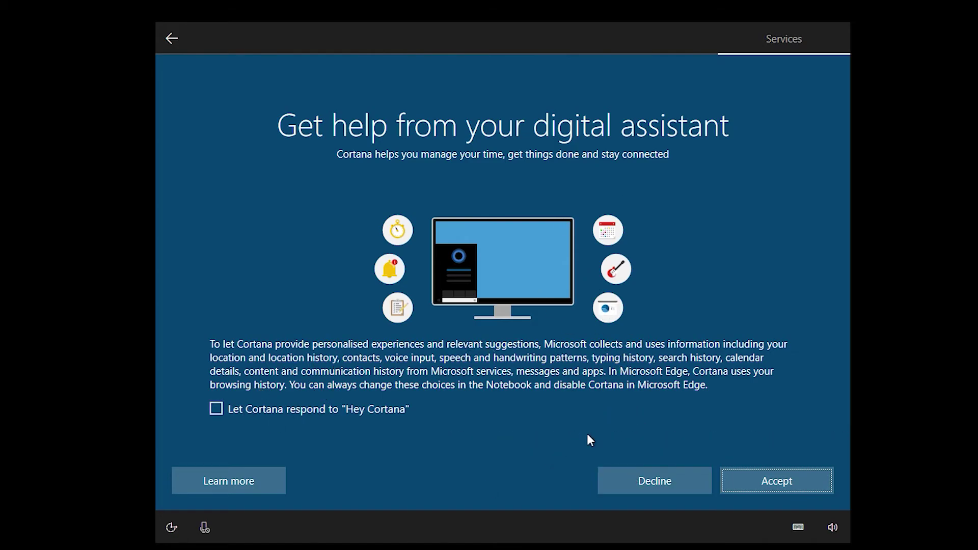
click(646, 483)
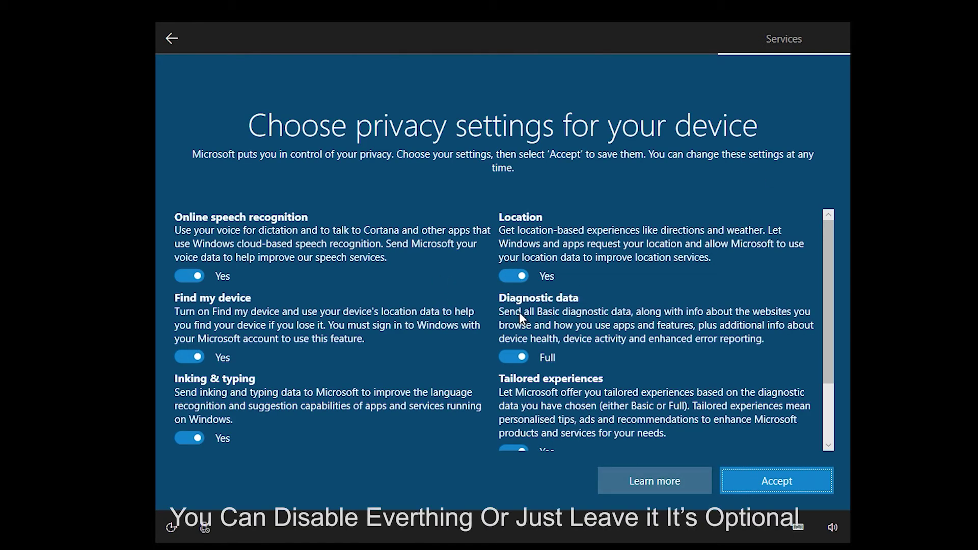
Turn off speech recognition, location, Find my device, inking, advertising ID, tailored experiences; set diagnostics to Basic; accept.
scroll(250, 216, down, 2)
scroll(264, 292, up, 2)
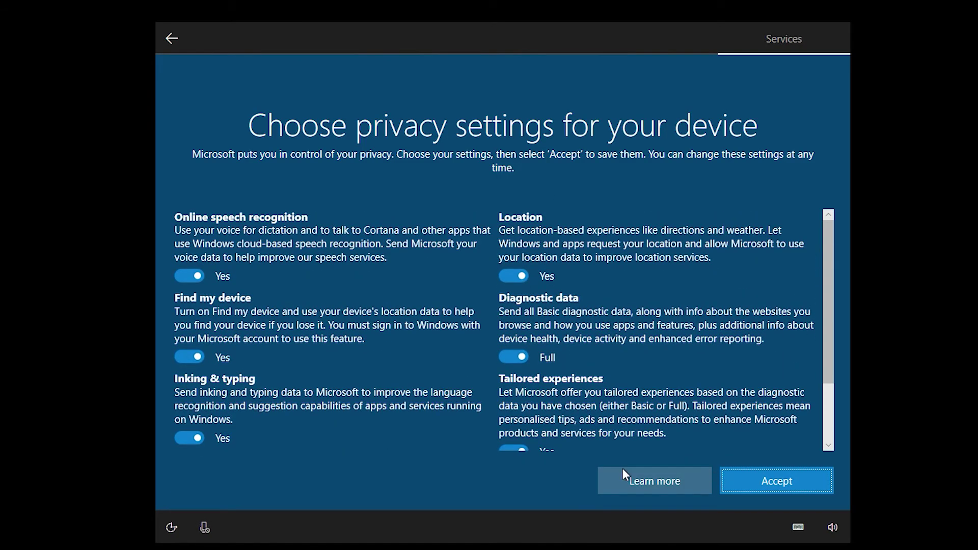
click(182, 277)
click(507, 275)
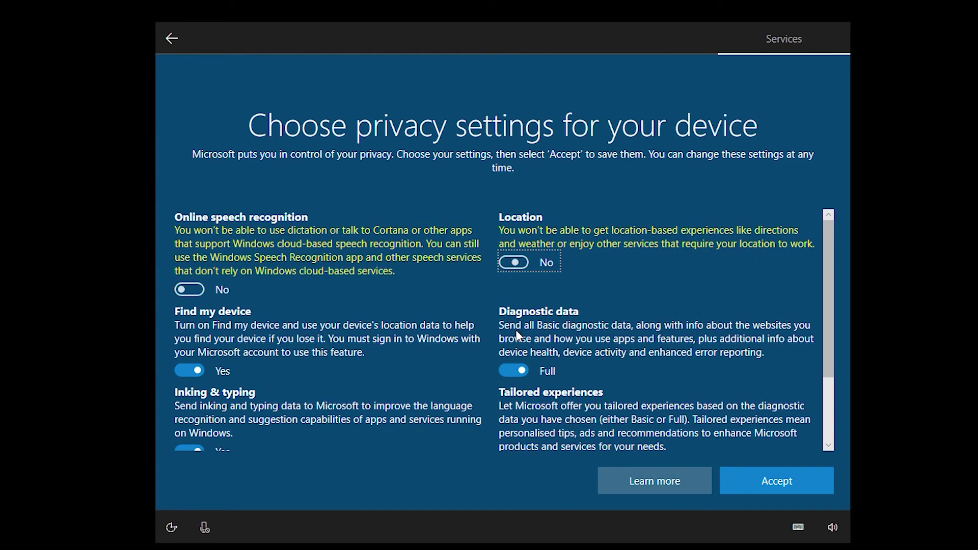
click(515, 370)
click(196, 372)
scroll(206, 372, down, 3)
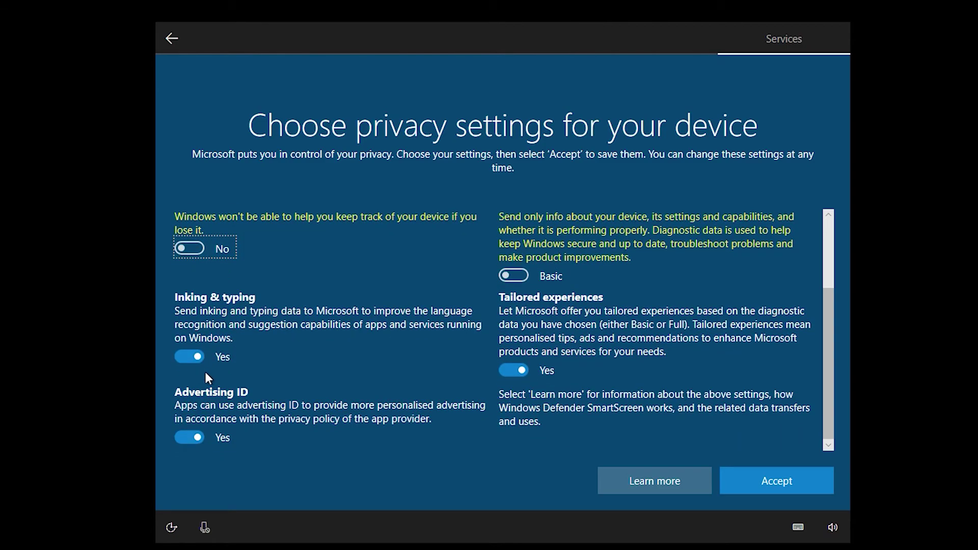
click(184, 350)
click(191, 436)
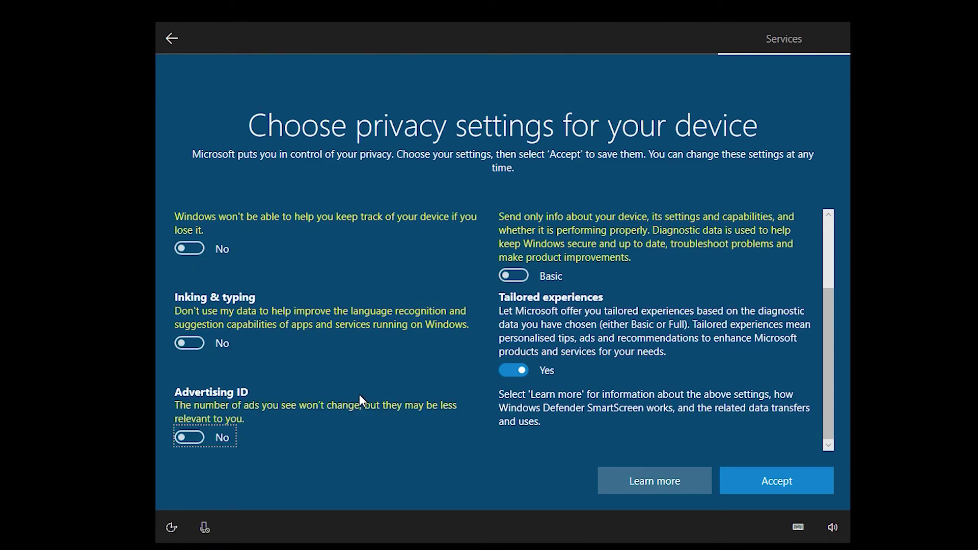
click(516, 374)
click(775, 479)
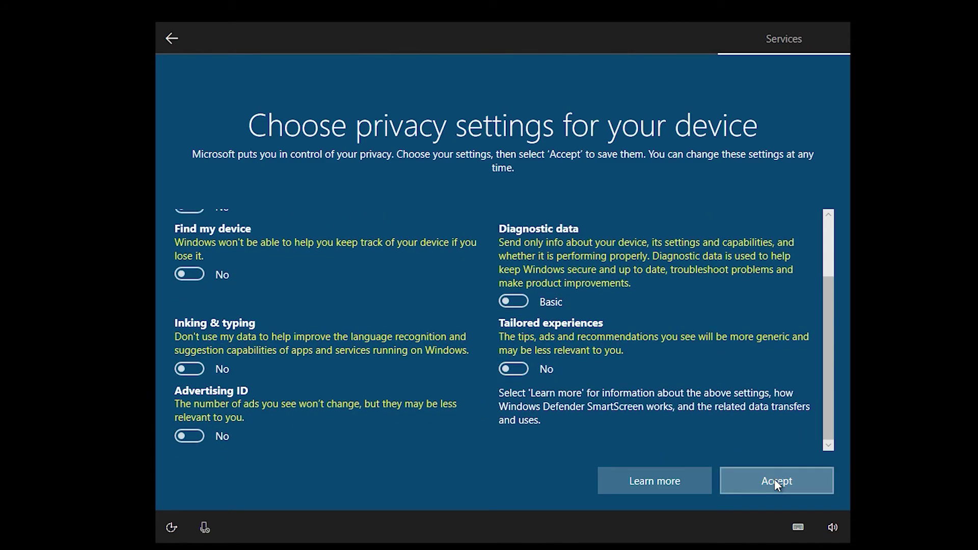